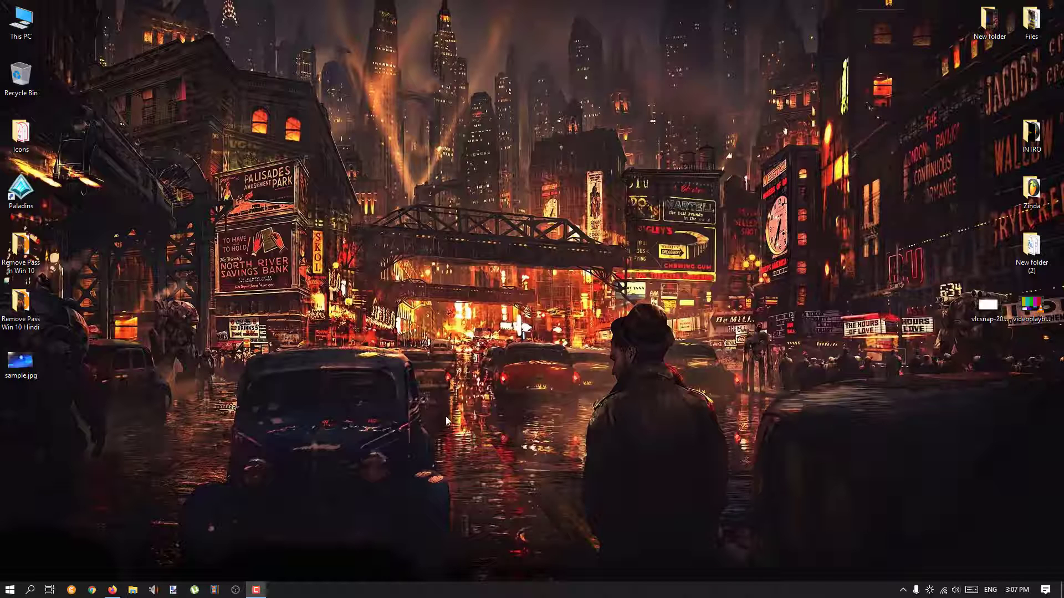
Bring up the Start menu from the taskbar.
click(10, 587)
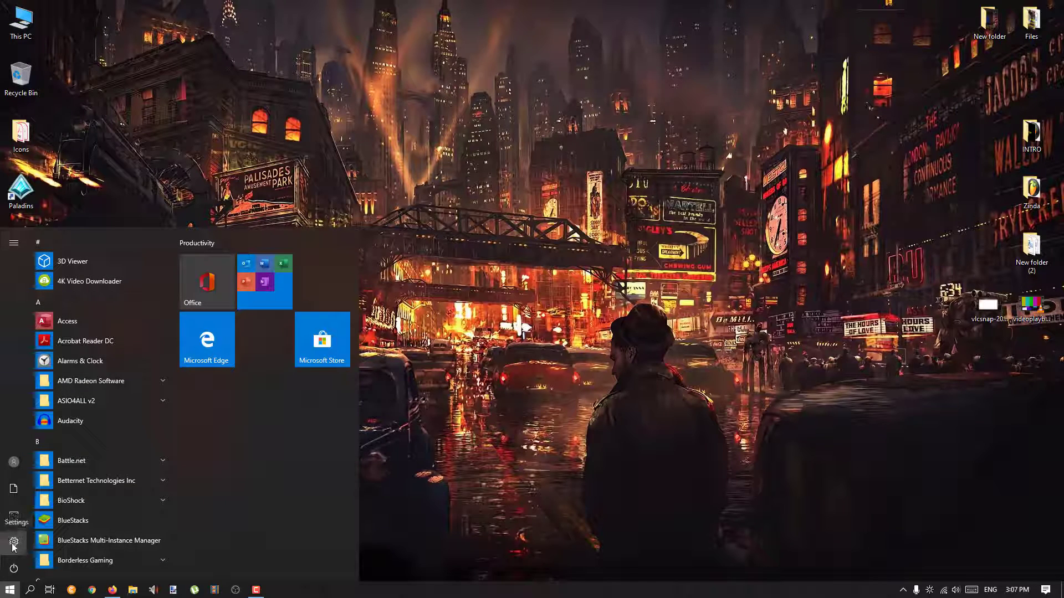
Go from Start to Settings > Accounts > Family & other users.
click(14, 543)
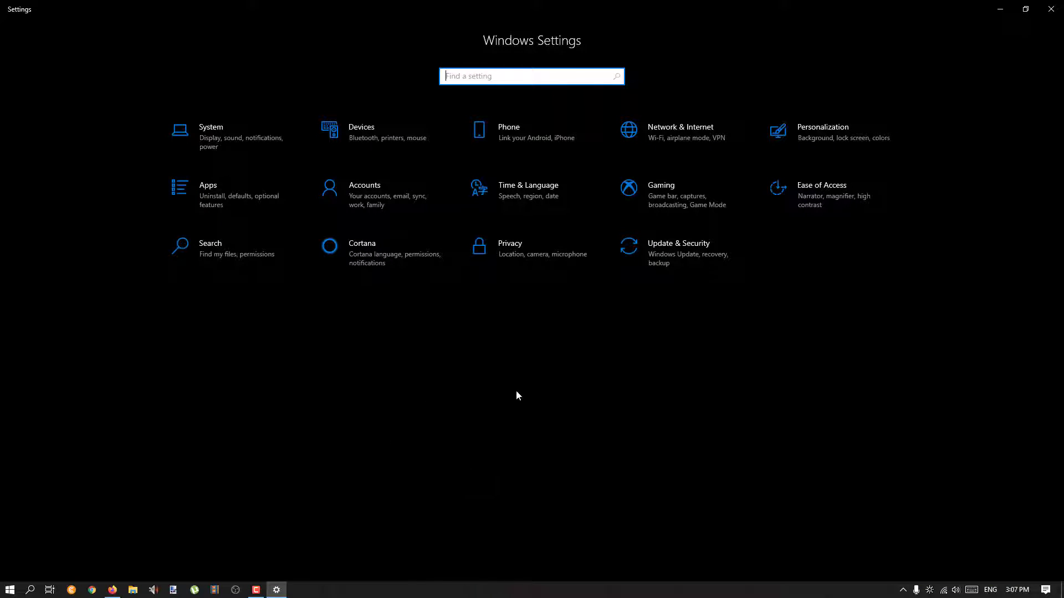
click(390, 196)
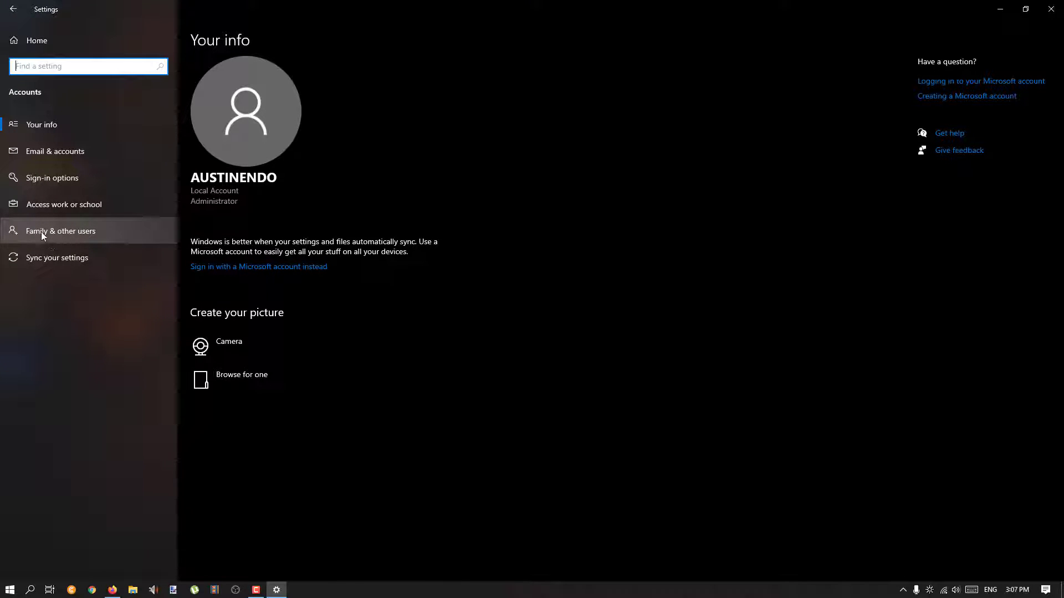
click(57, 232)
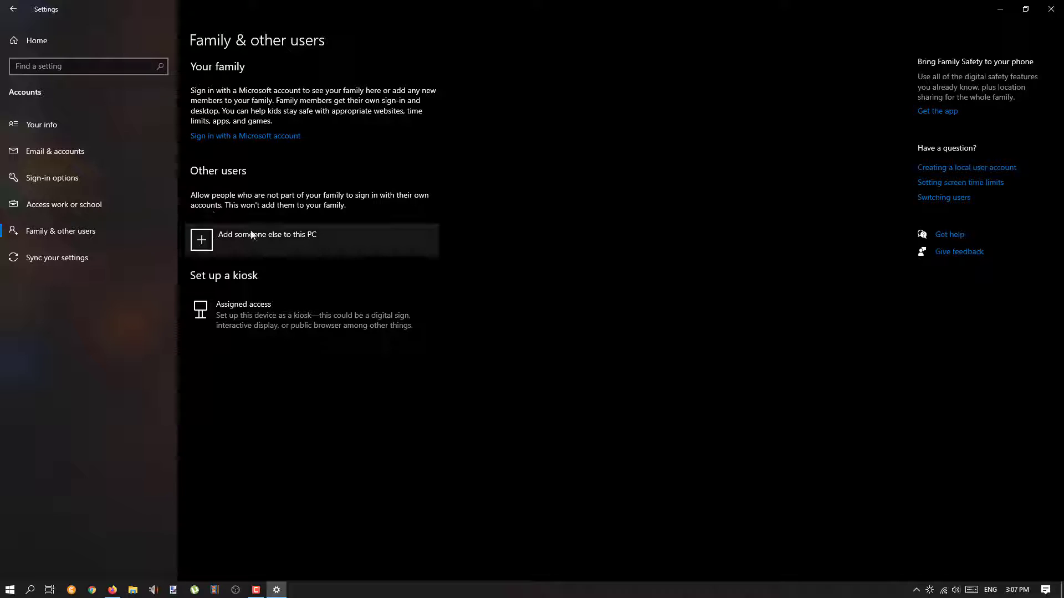
Start adding someone else to this PC and choose 'I don't have this person's sign-in information'.
click(236, 240)
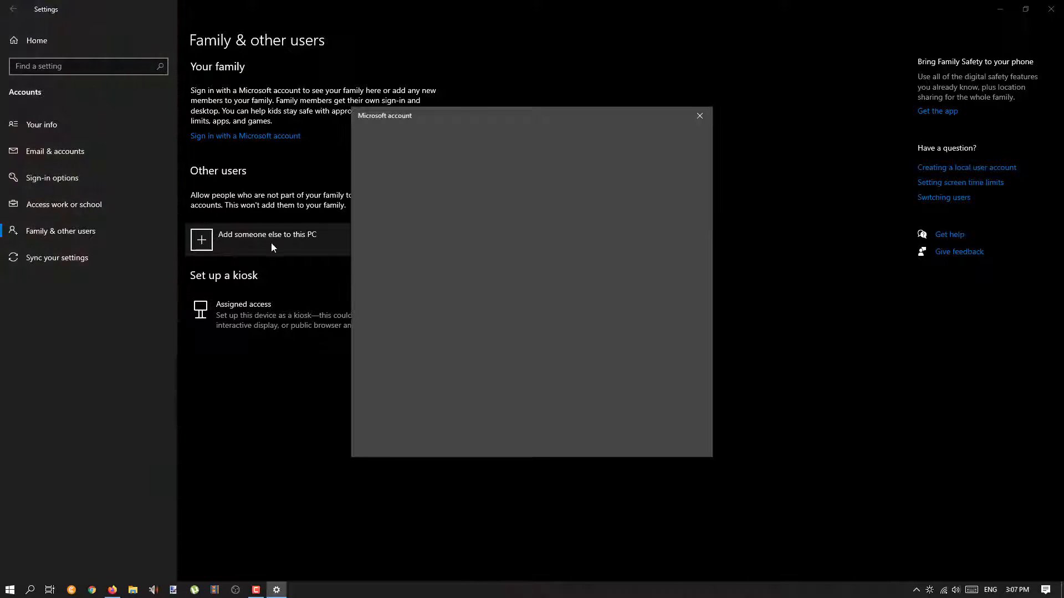
drag(436, 113, 457, 112)
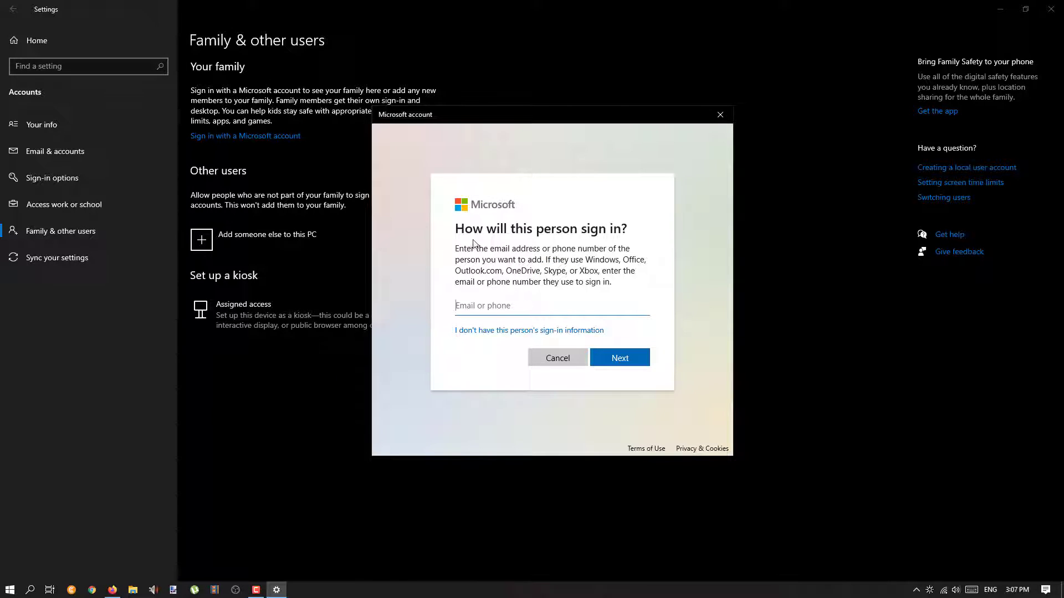
drag(457, 231, 639, 242)
click(640, 242)
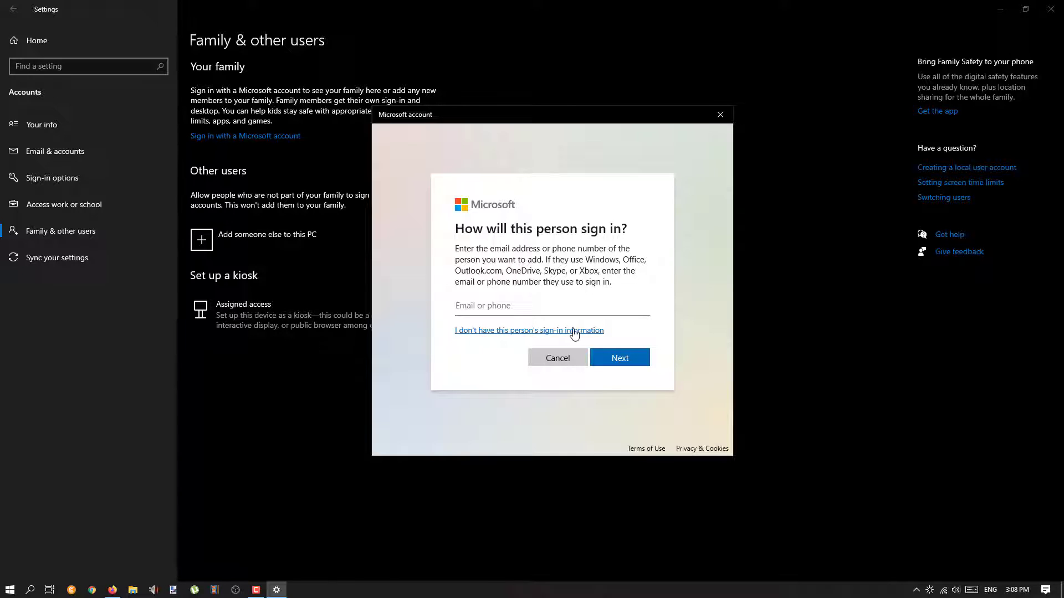
click(494, 338)
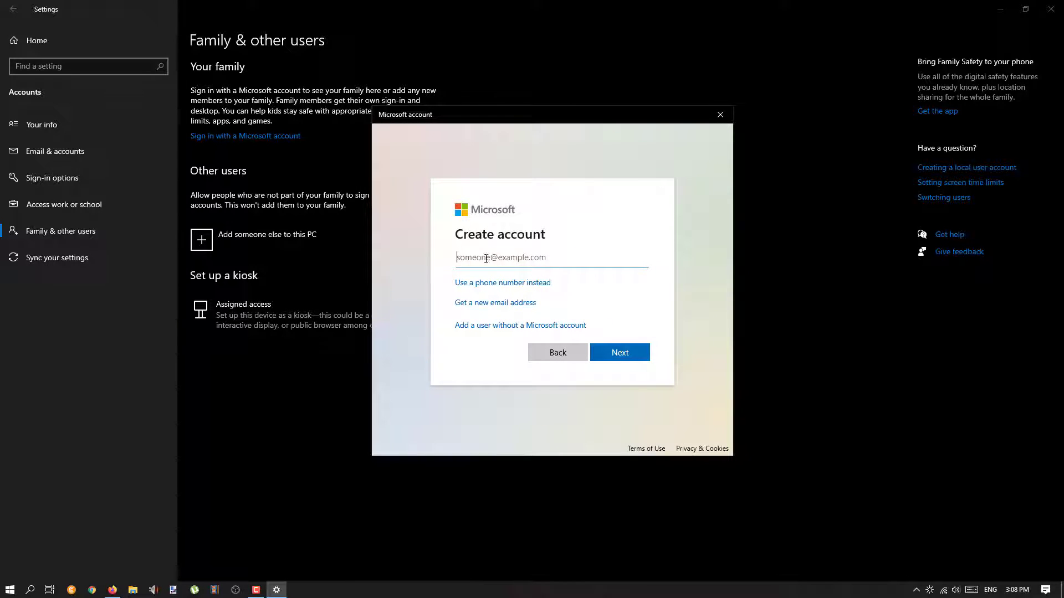
Choose 'Add a user without a Microsoft account' to reach the local account form.
drag(456, 236, 570, 247)
click(564, 247)
click(499, 326)
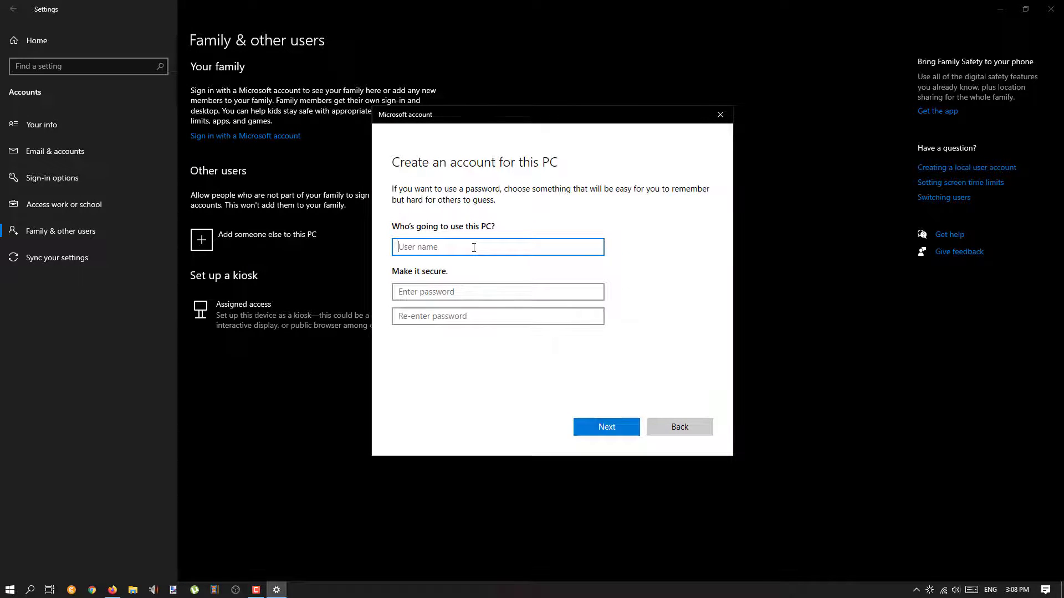
text(guest)
Enter the user name 'guest' and the password in both password fields.
click(501, 292)
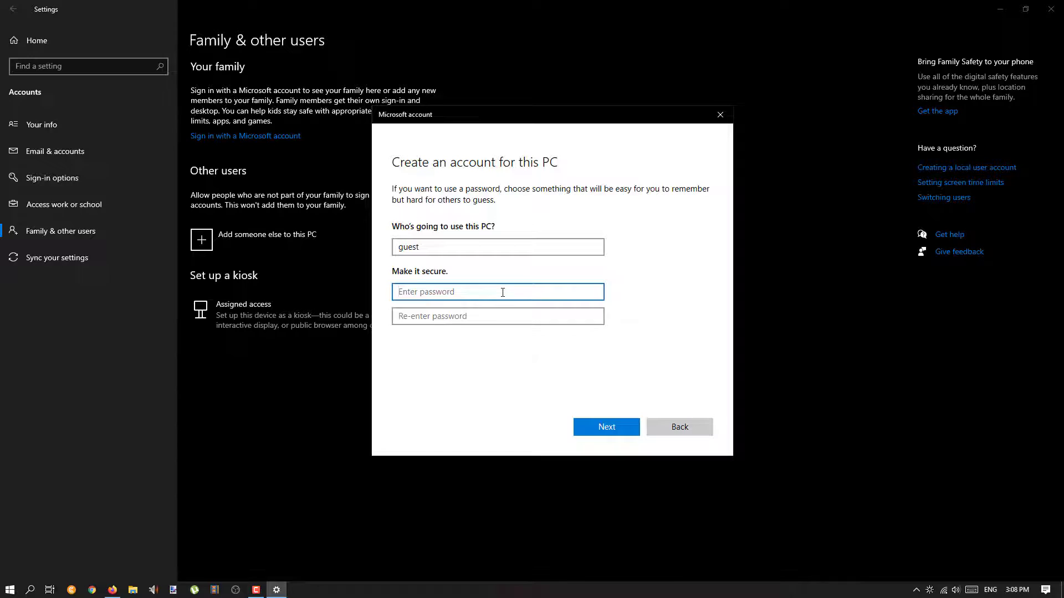
text(••)
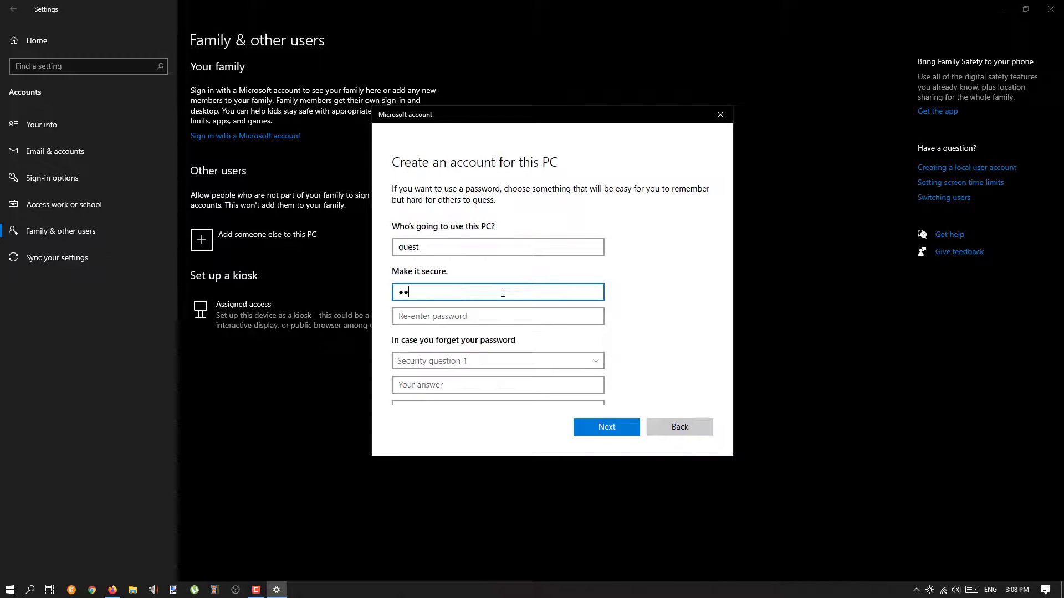
text(••••••)
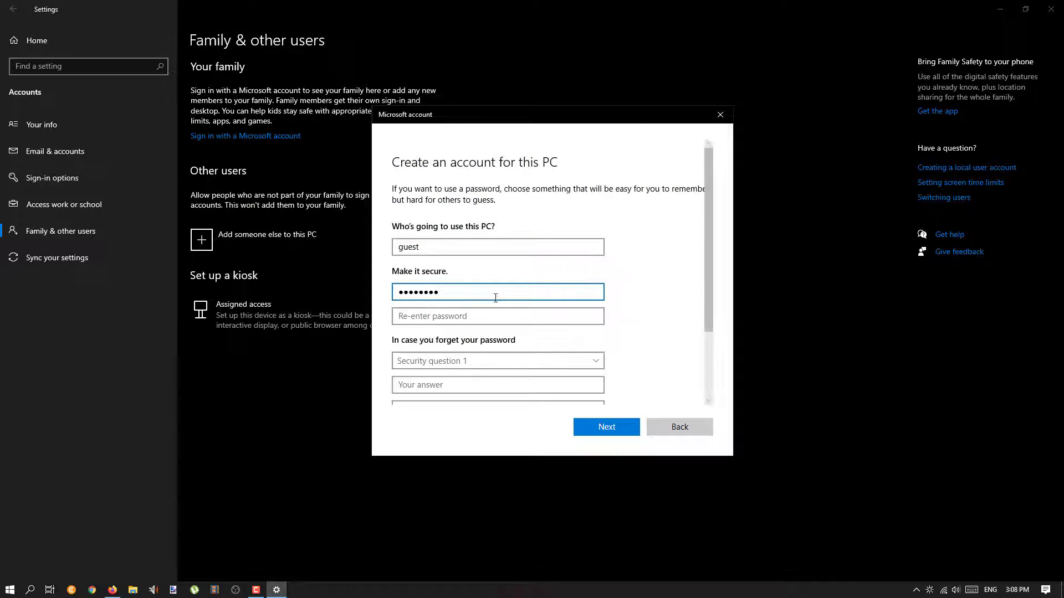
click(508, 311)
text(••)
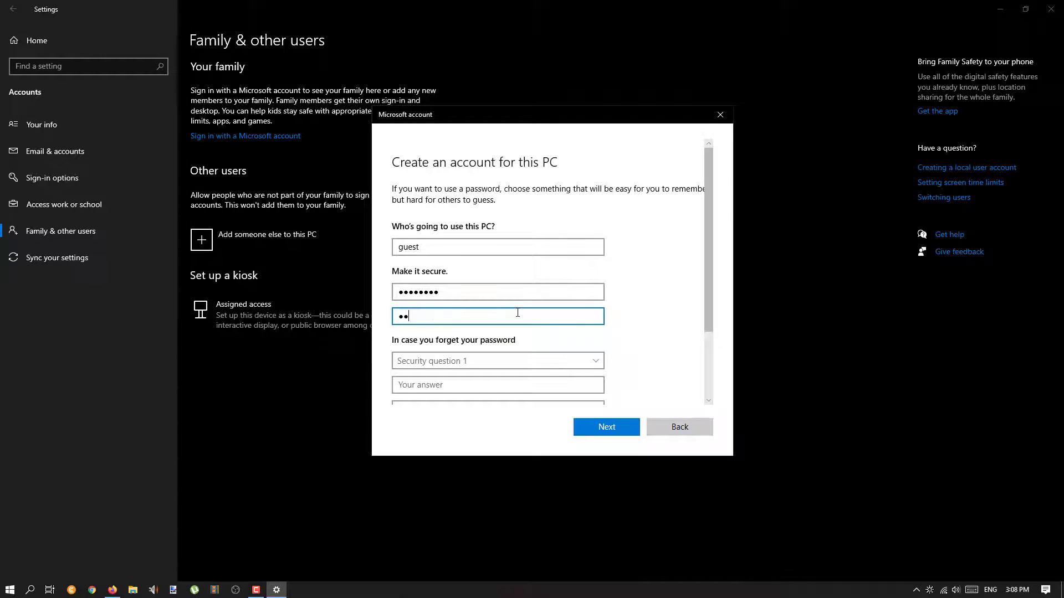
text(••••••)
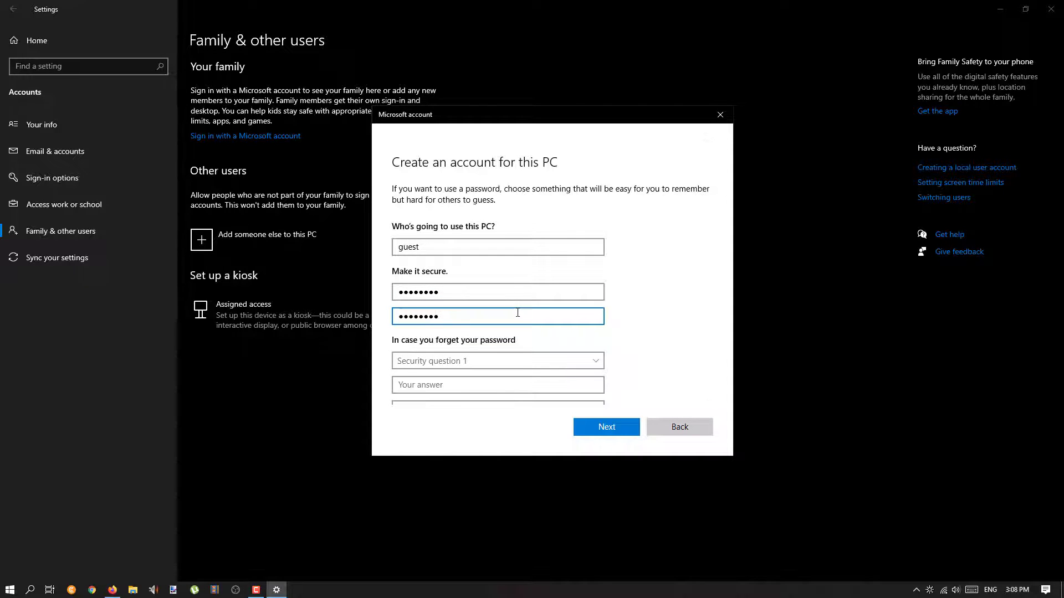
scroll(549, 313, down, 2)
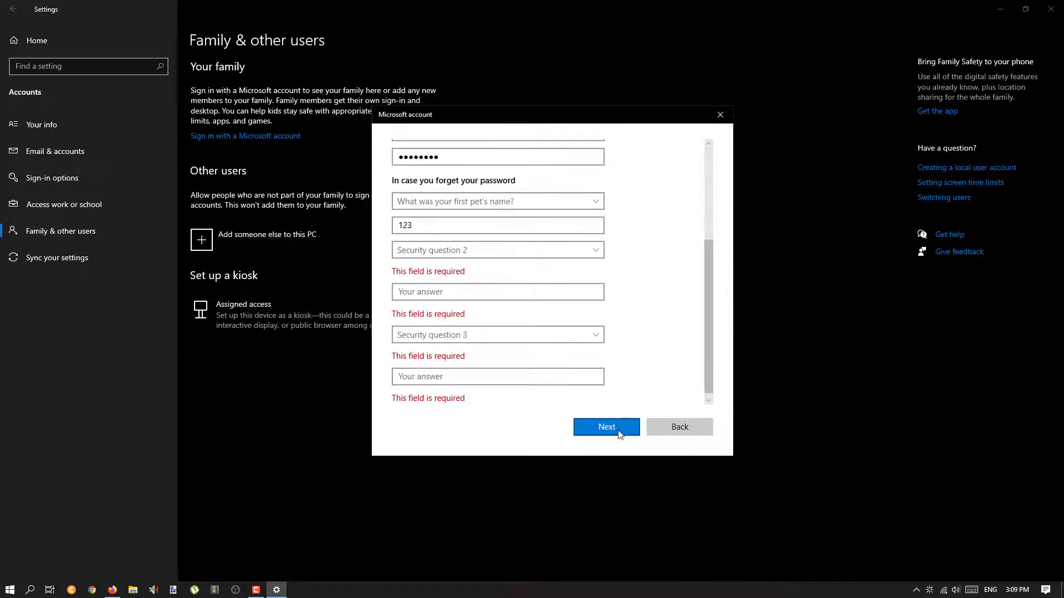
click(503, 251)
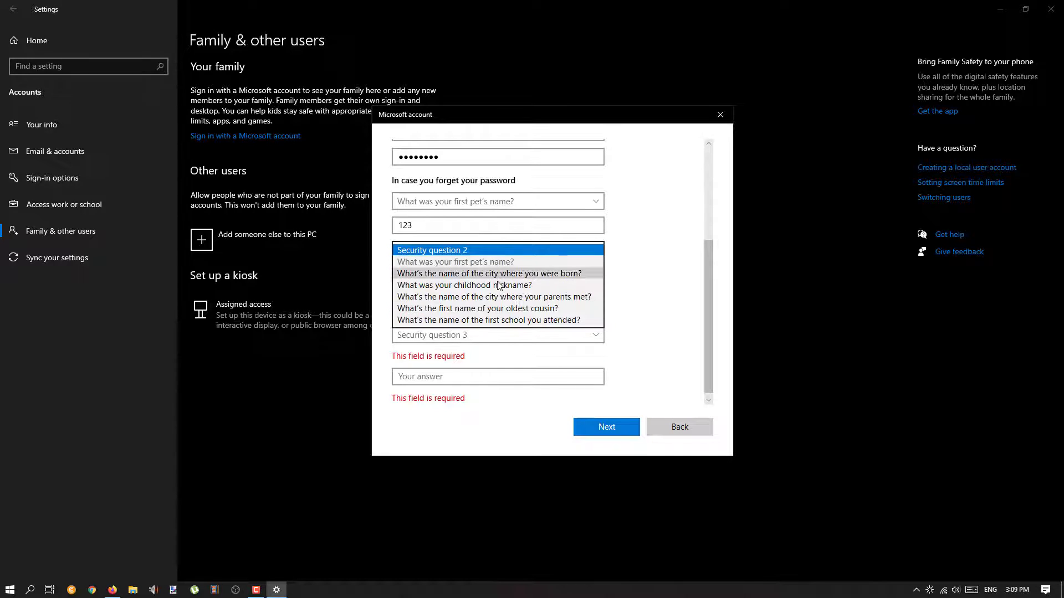
click(497, 312)
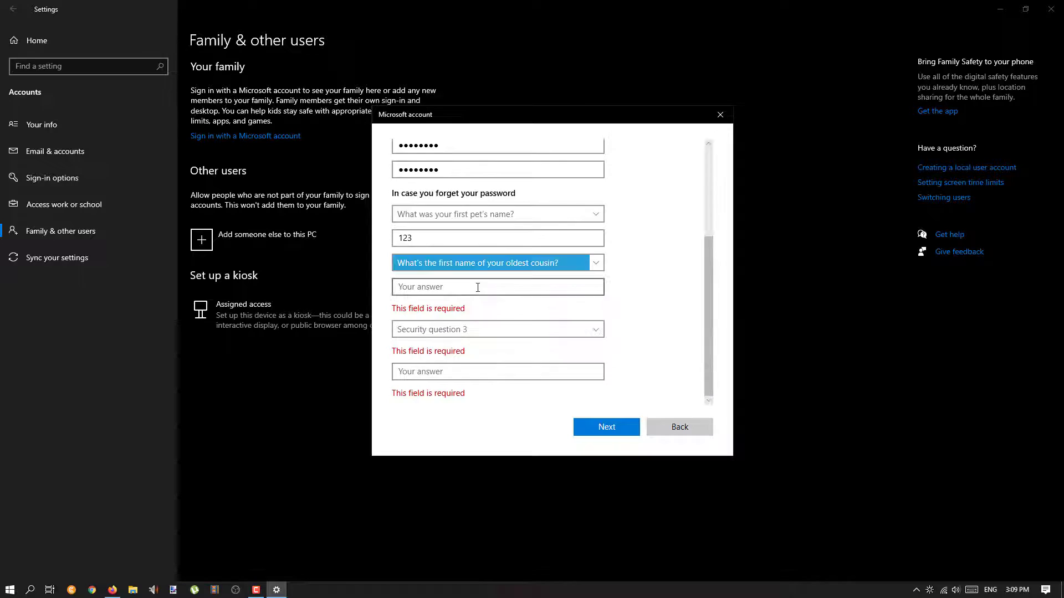
click(480, 291)
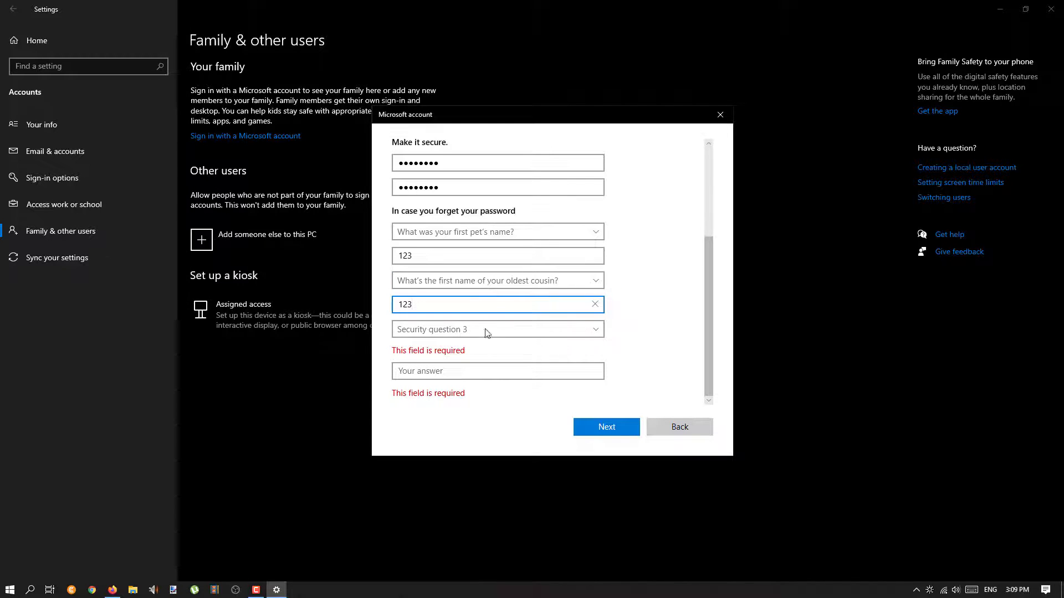
click(488, 333)
click(494, 377)
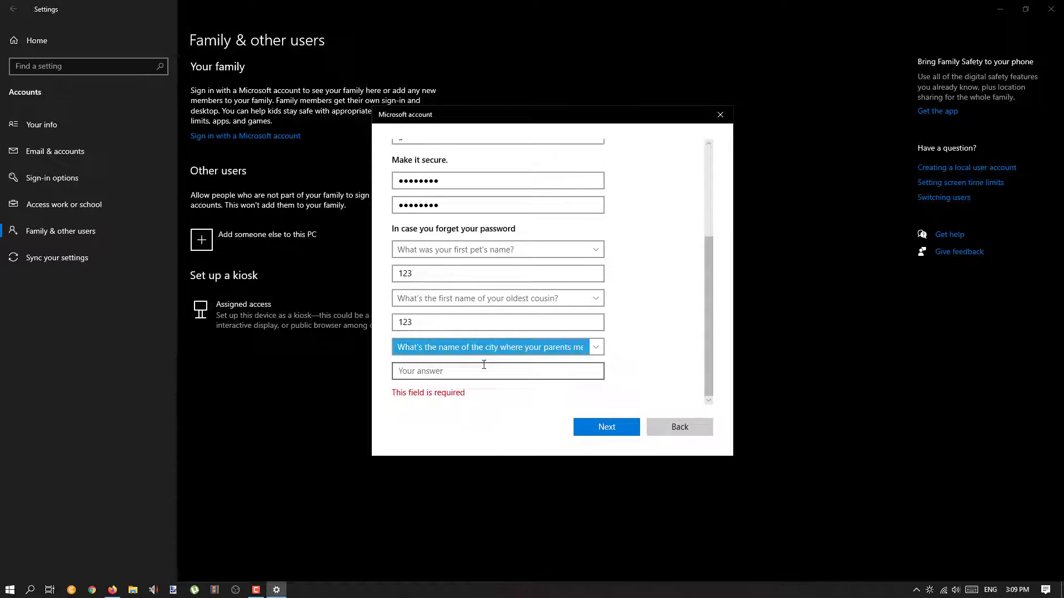
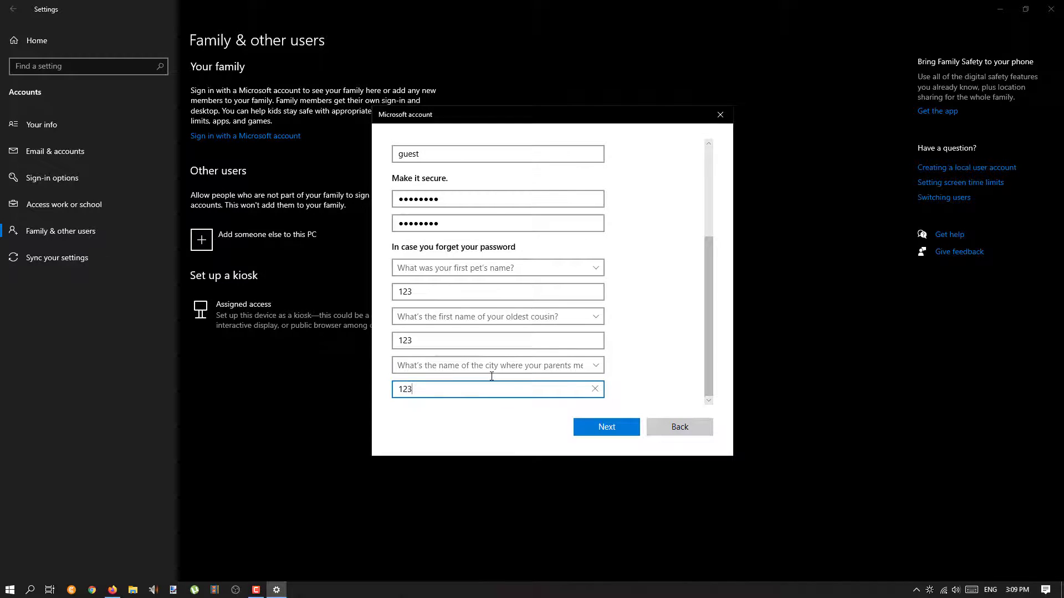
scroll(615, 213, up, 3)
scroll(652, 295, down, 2)
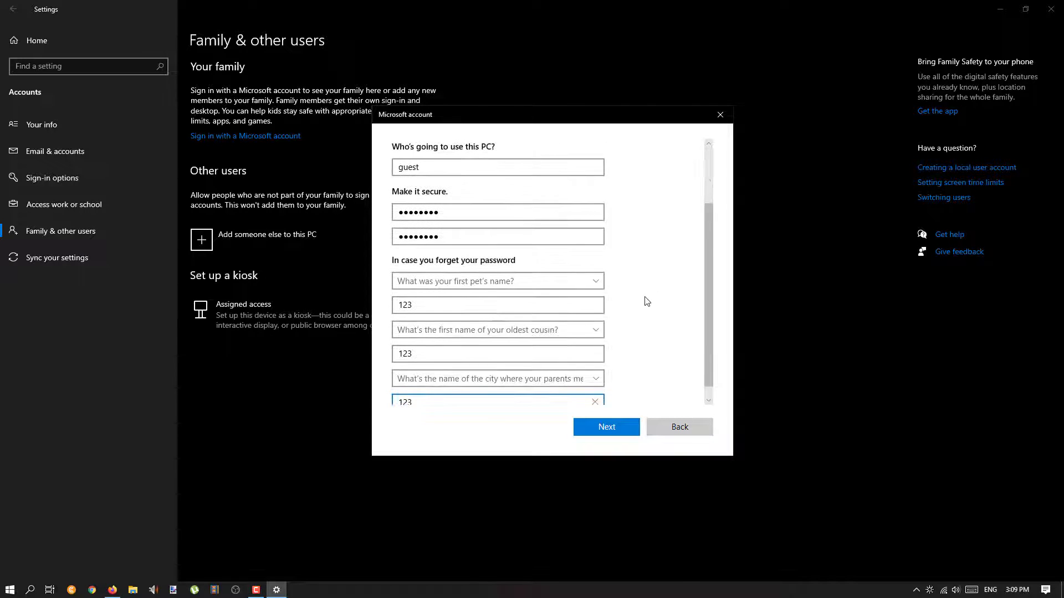
Submit the account, then after the name error rename it 'guest20' and create it.
click(617, 427)
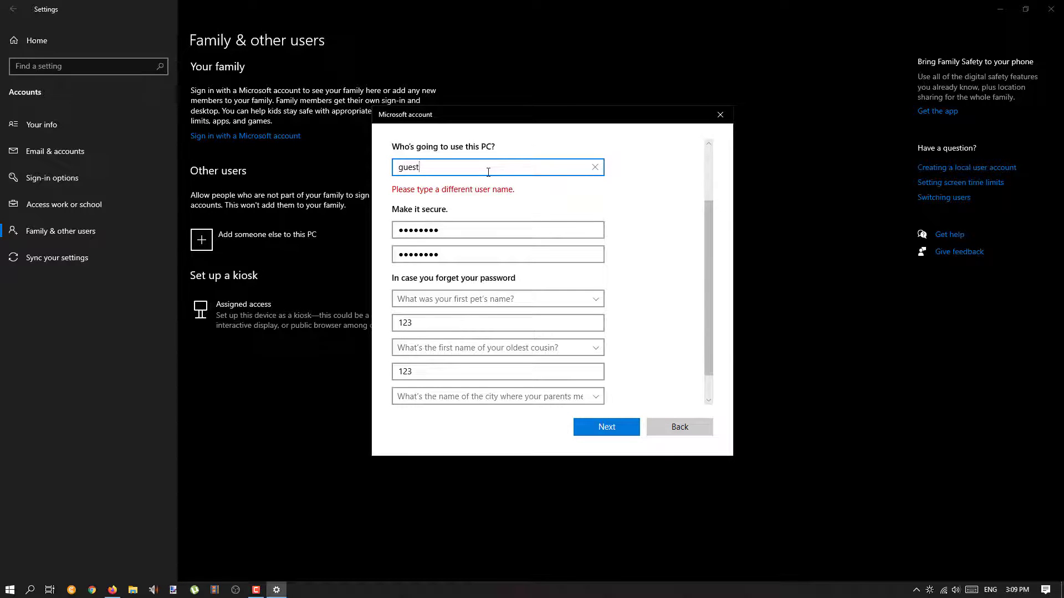
text(20)
click(611, 428)
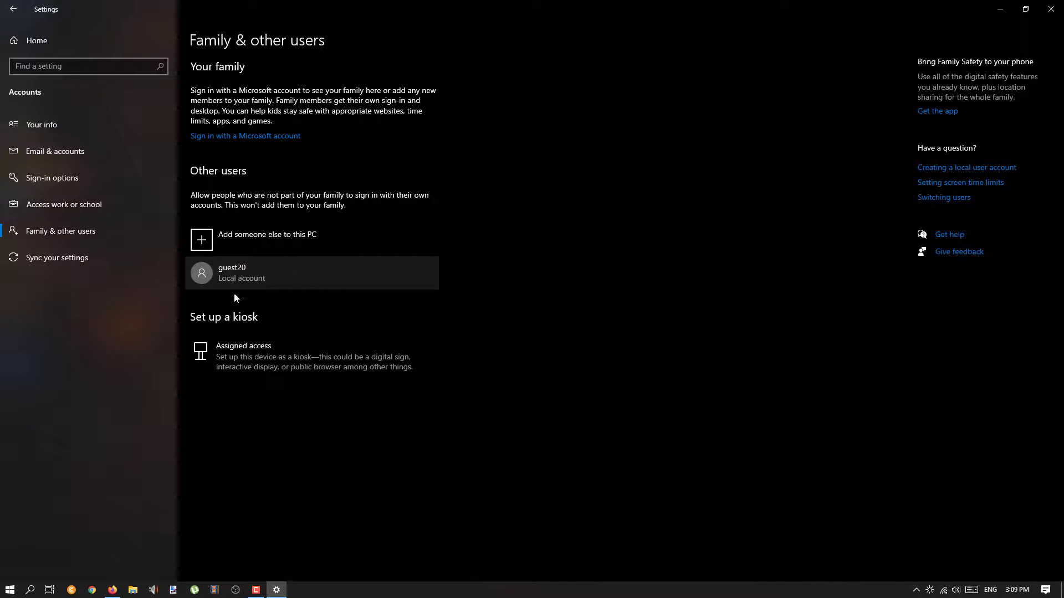
Check in the Start menu's account flyout that 'guest20' is offered to switch to.
click(9, 590)
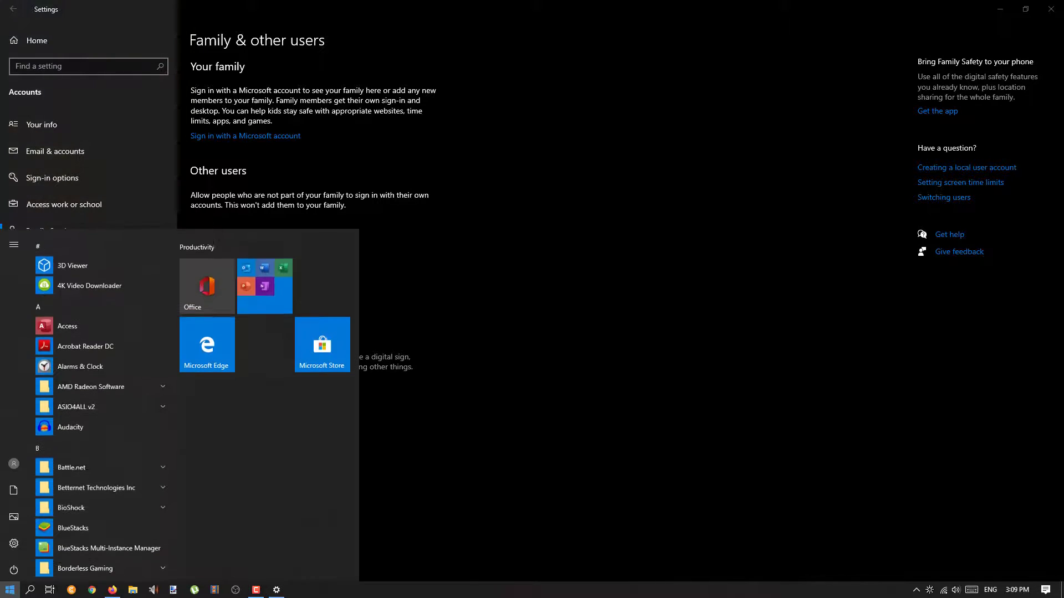
click(12, 243)
click(12, 246)
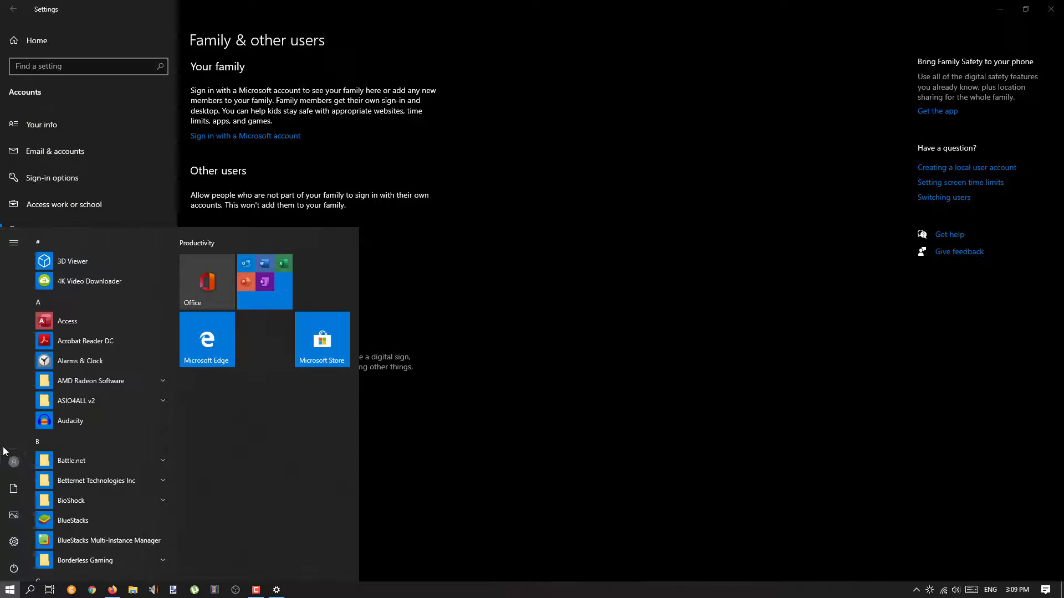
click(13, 462)
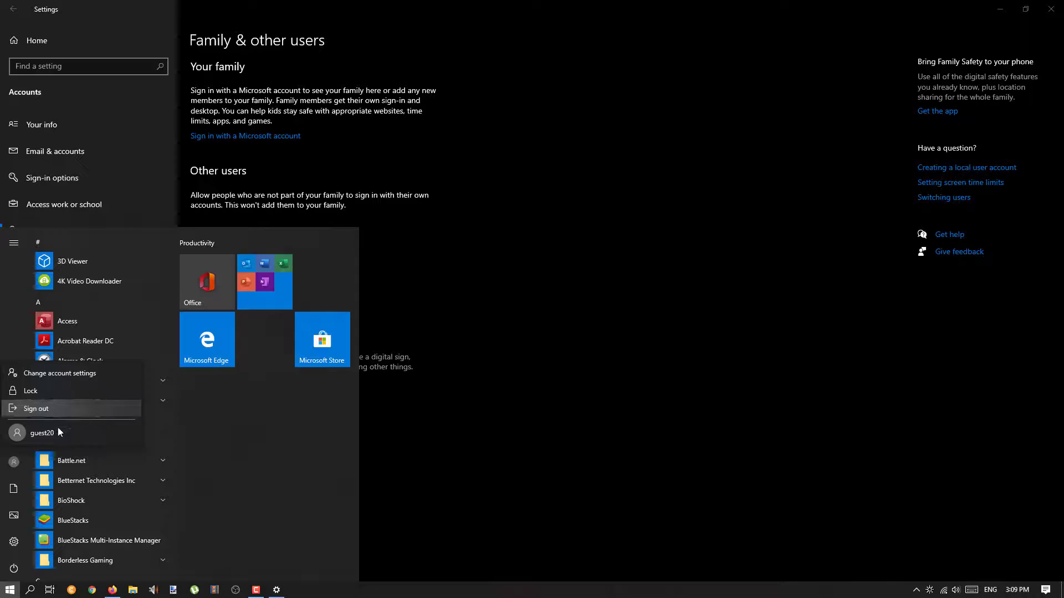
Dismiss the flyout and minimize Settings to show the desktop.
click(1000, 9)
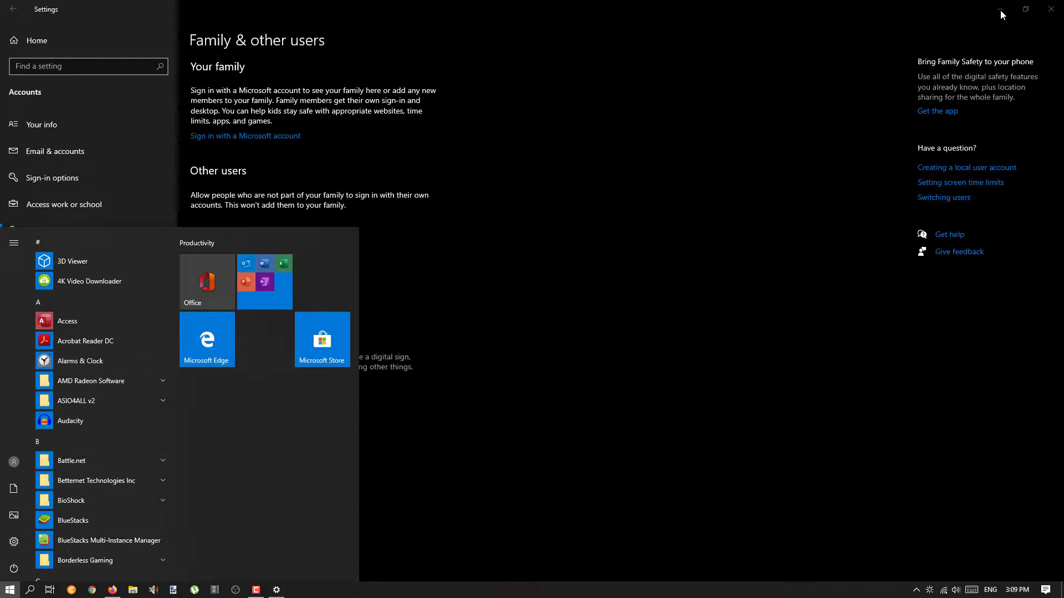
click(1000, 10)
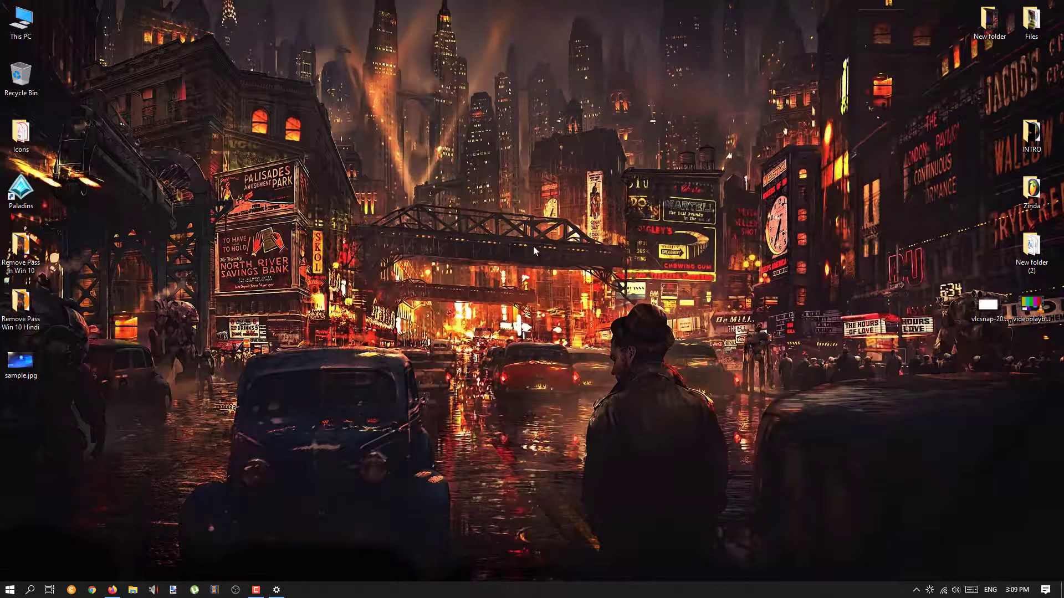
Open sample.jpg from the desktop in Photos.
double_click(19, 363)
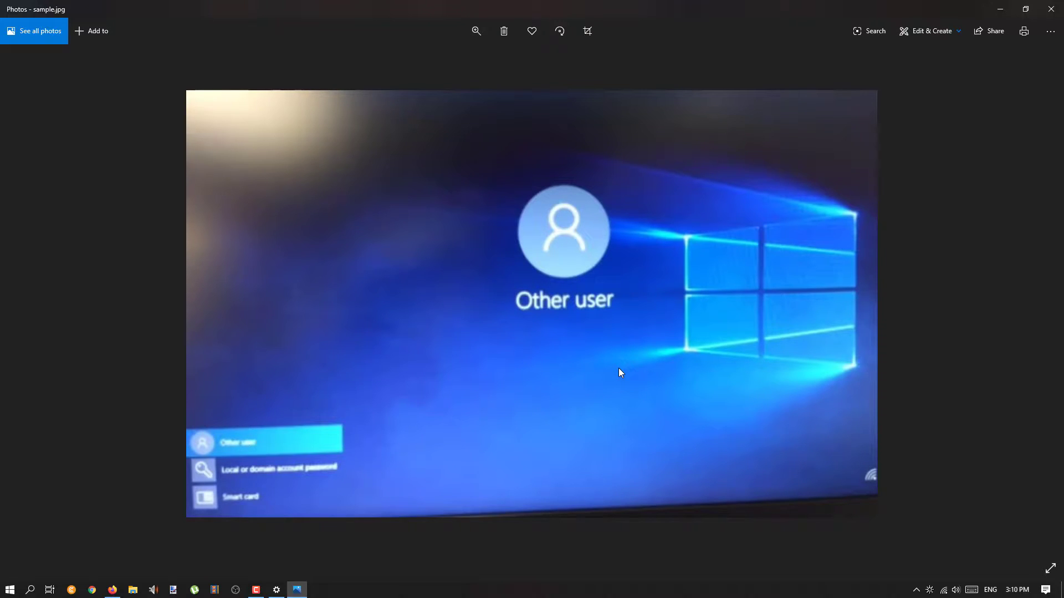
Close Photos to return to the desktop.
click(1050, 9)
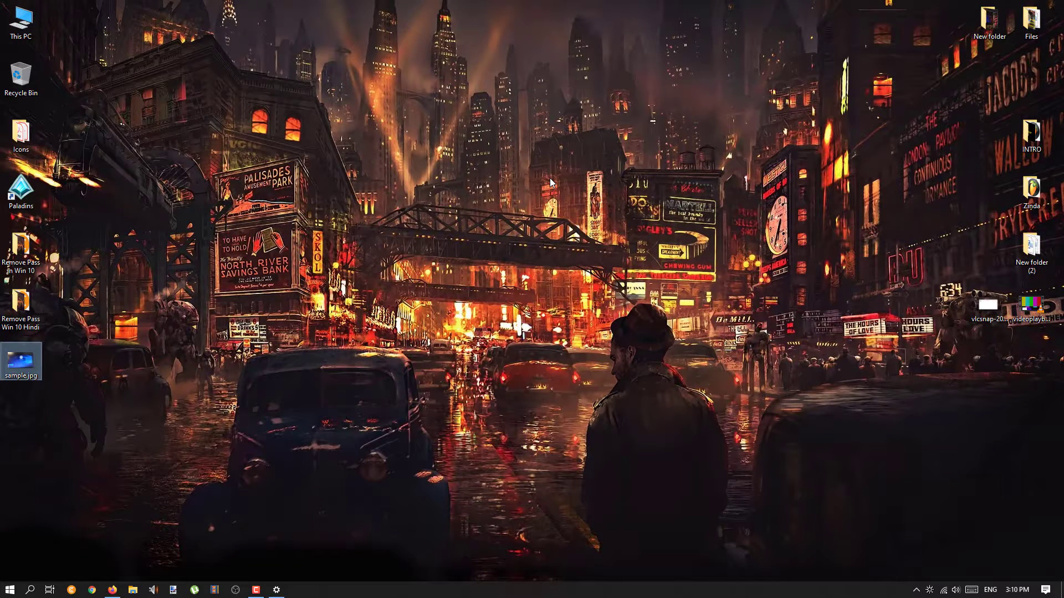